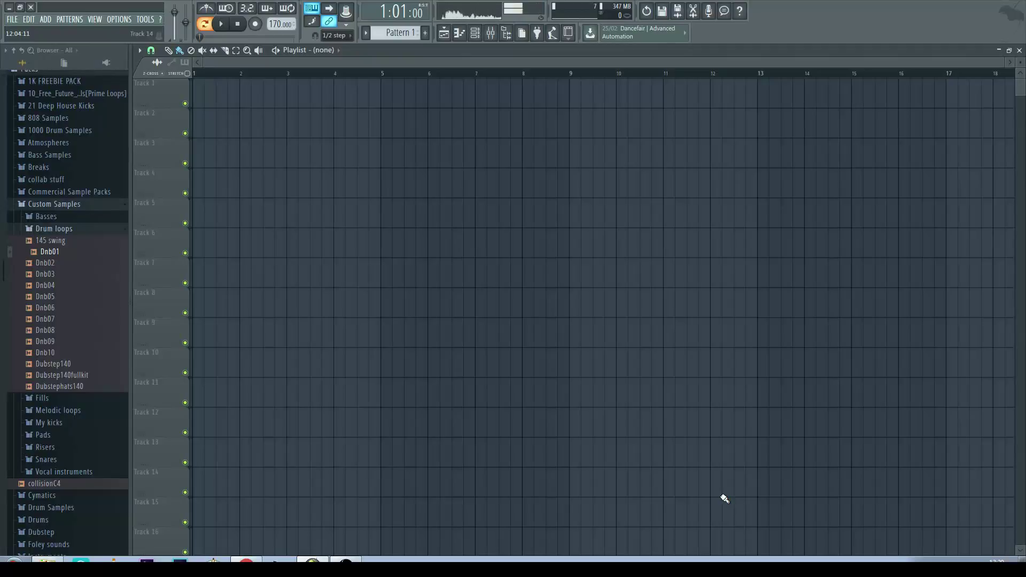
Preview Dnb01, then load it into a new Slicex channel and move the window up
{"action": "left_click", "coordinate": [49, 252]}
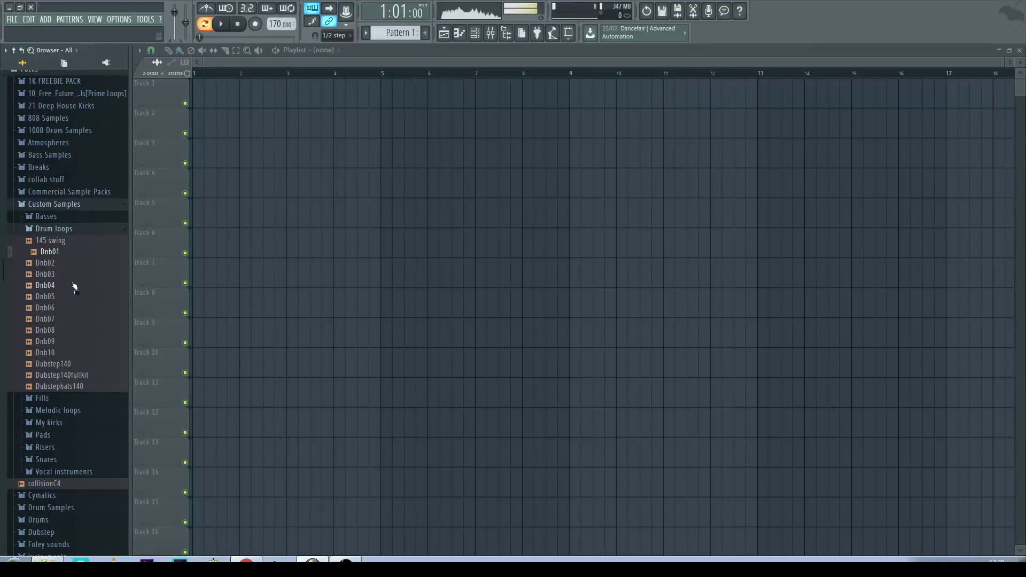
{"action": "right_click", "coordinate": [55, 253]}
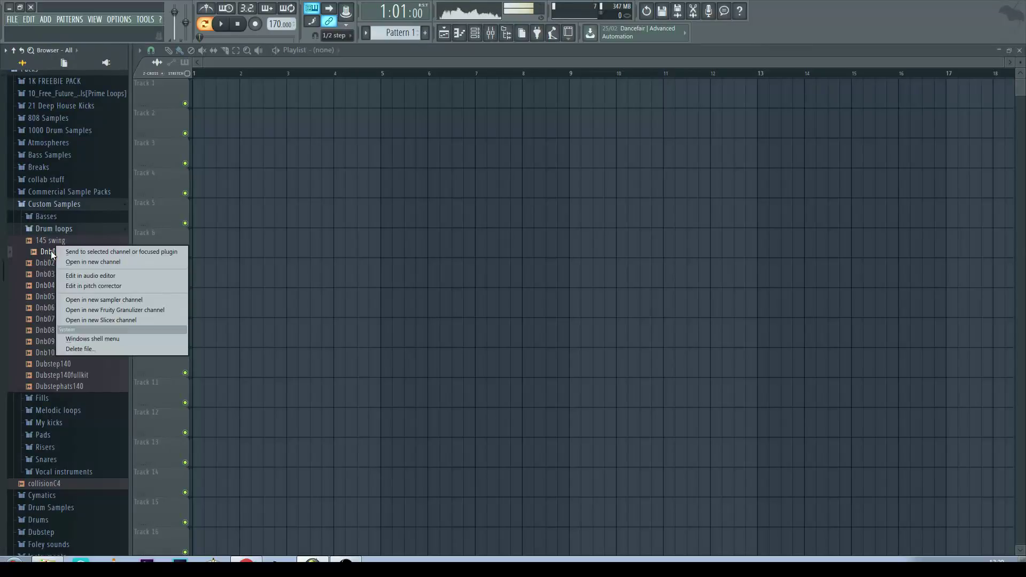
{"action": "left_click", "coordinate": [132, 320]}
{"action": "left_click_drag", "start_coordinate": [421, 188], "coordinate": [445, 69]}
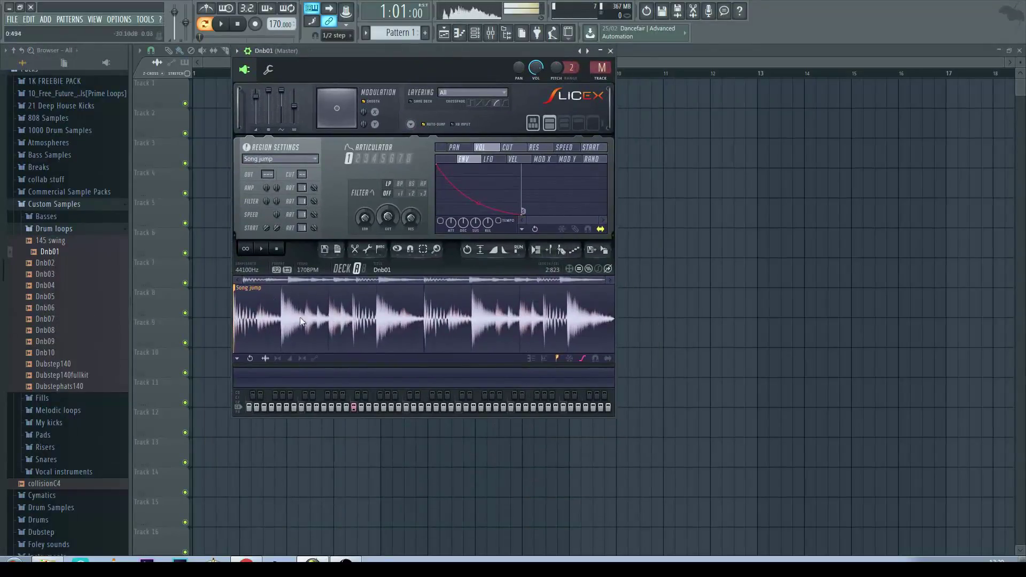
Apply Medium auto-slicing to the Dnb01 loop, creating markers #1 through #18
{"action": "left_click", "coordinate": [381, 251]}
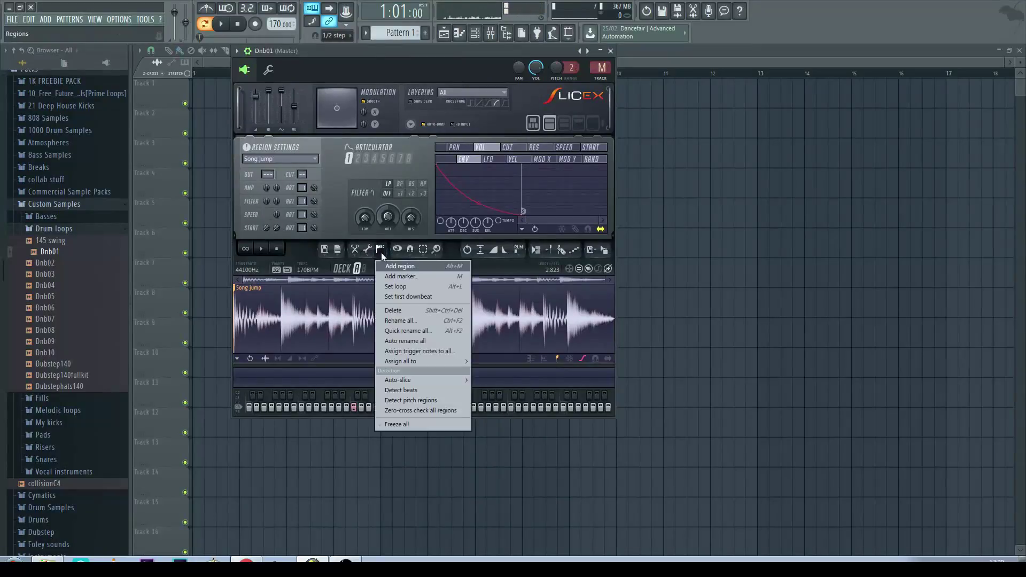
{"action": "mouse_move", "coordinate": [405, 382]}
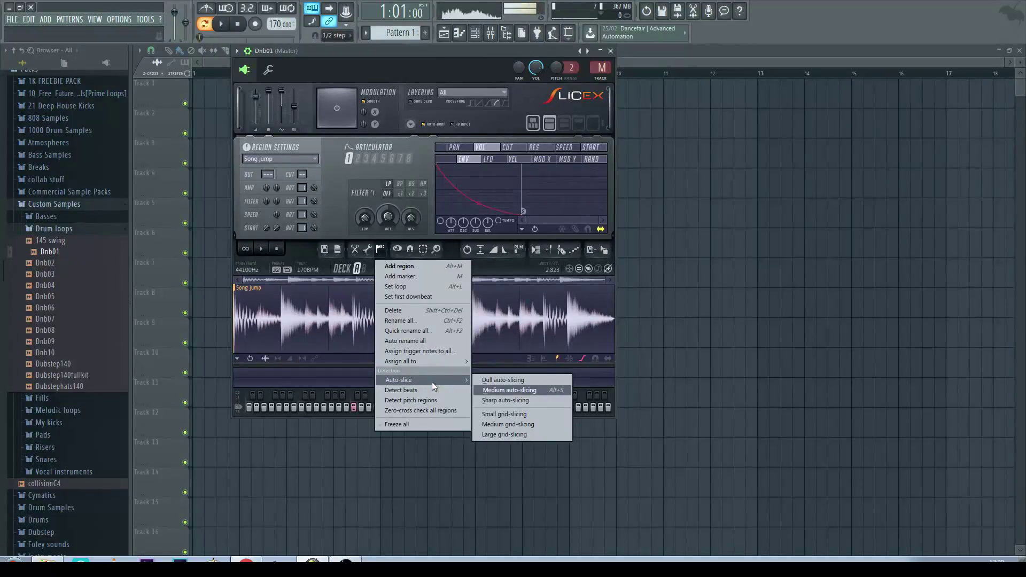
{"action": "left_click", "coordinate": [525, 392]}
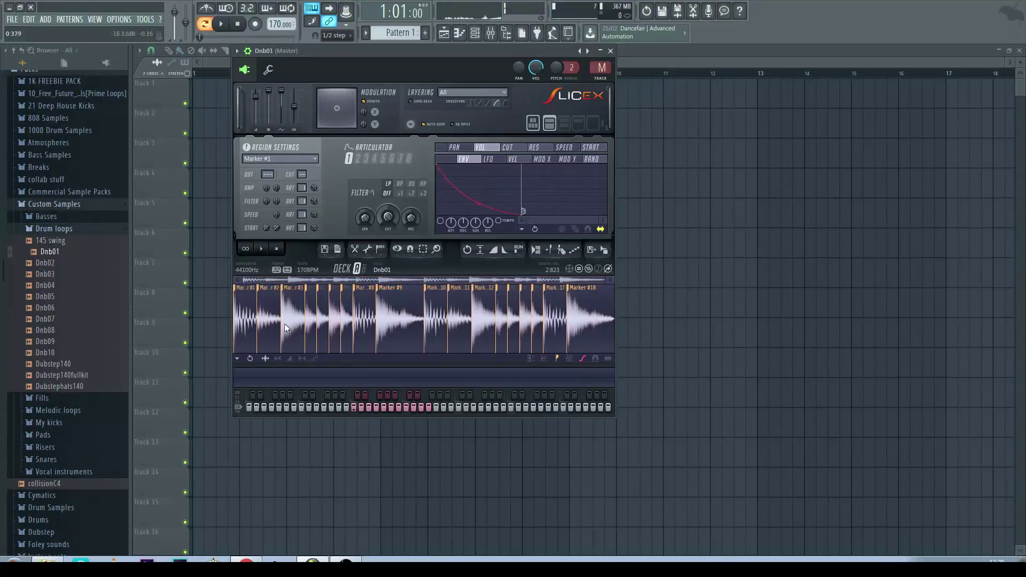
Zoom into the Slicex waveform and nudge Marker #5 and Marker #10 slightly later
{"action": "scroll", "coordinate": [284, 324], "scroll_direction": "up", "scroll_amount": 5}
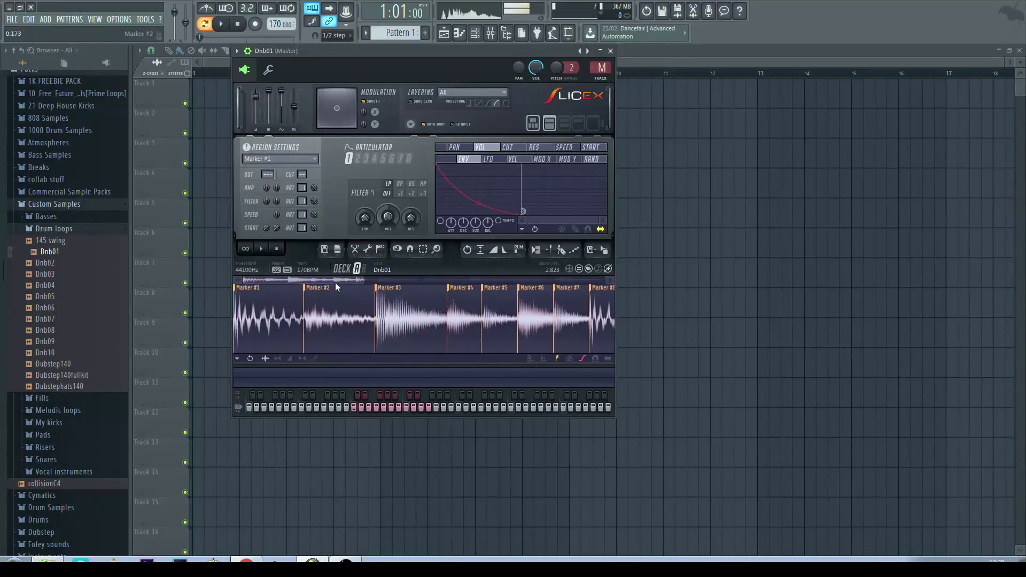
{"action": "scroll", "coordinate": [409, 304], "scroll_direction": "down", "scroll_amount": 4}
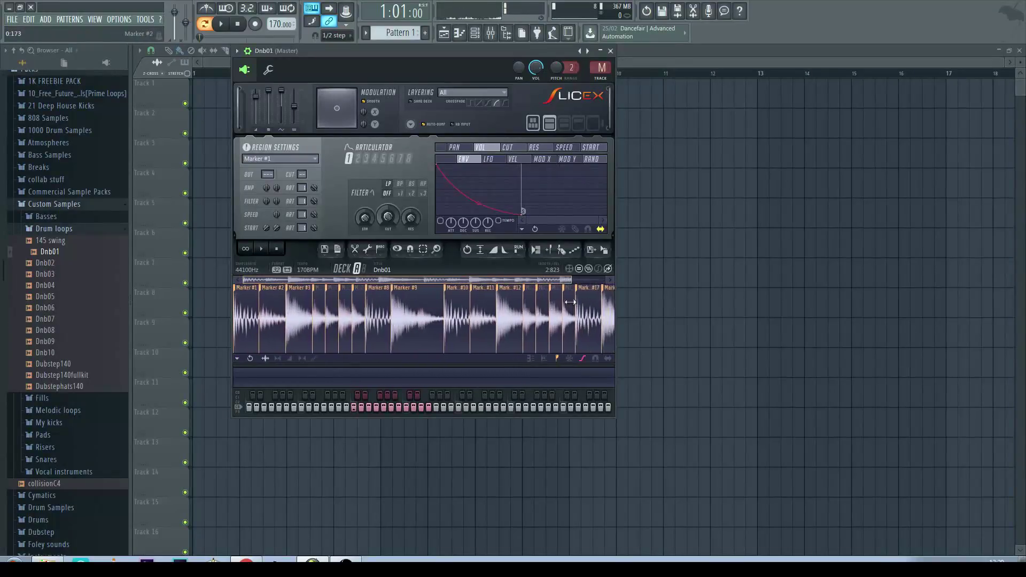
{"action": "scroll", "coordinate": [291, 284], "scroll_direction": "up", "scroll_amount": 1}
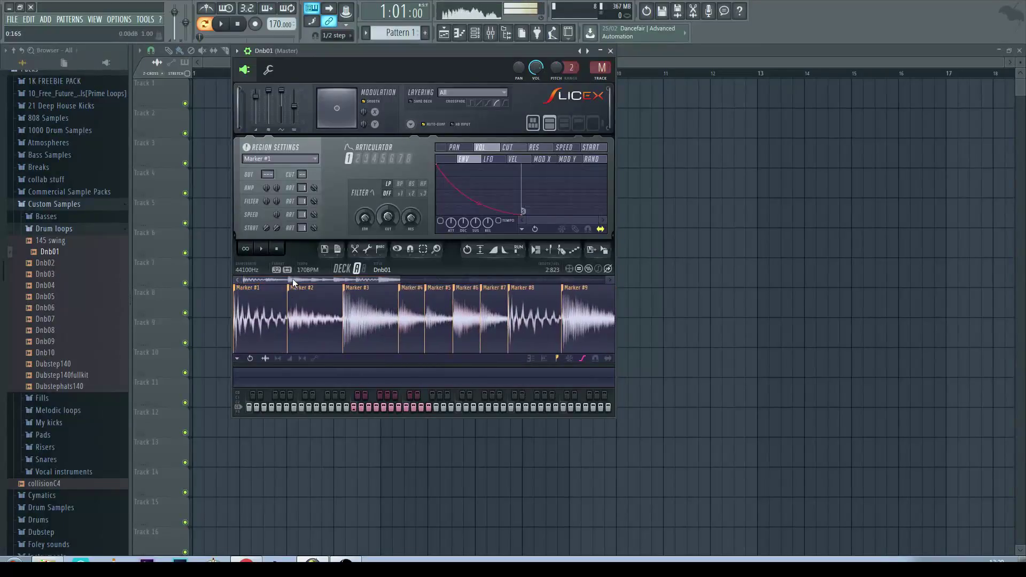
{"action": "scroll", "coordinate": [316, 292], "scroll_direction": "up", "scroll_amount": 6}
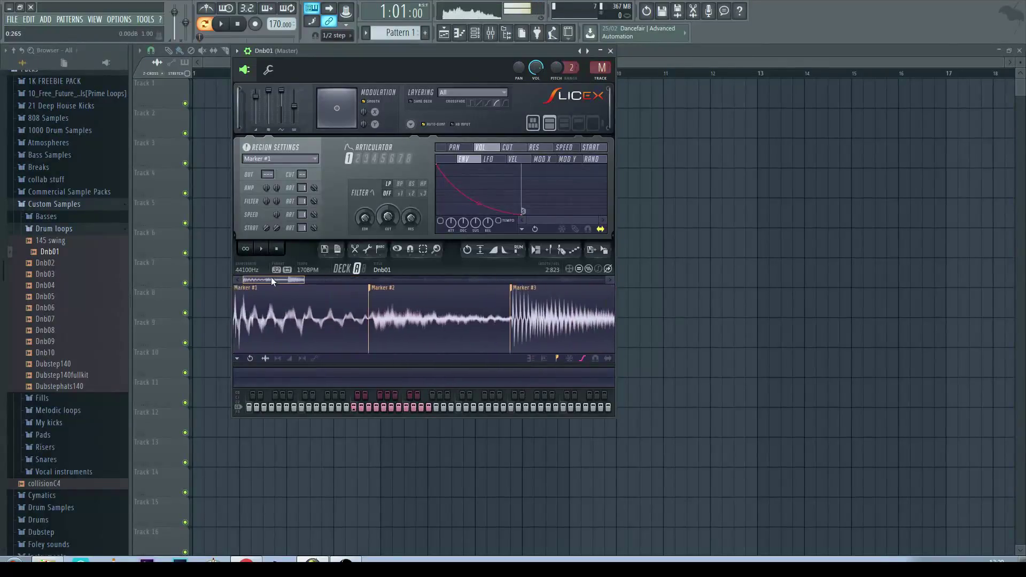
{"action": "left_click_drag", "start_coordinate": [272, 279], "coordinate": [355, 280]}
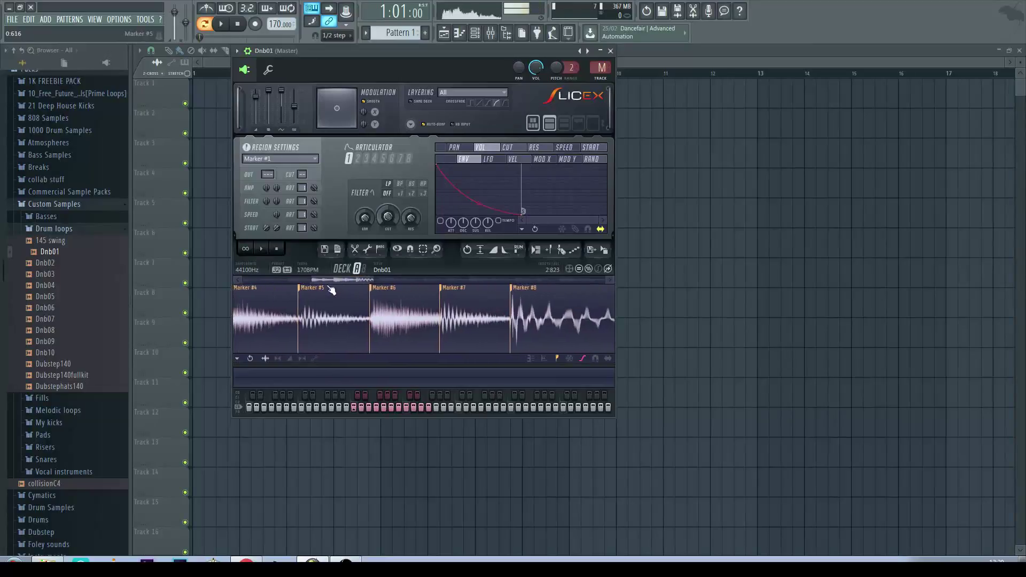
{"action": "scroll", "coordinate": [330, 291], "scroll_direction": "up", "scroll_amount": 8}
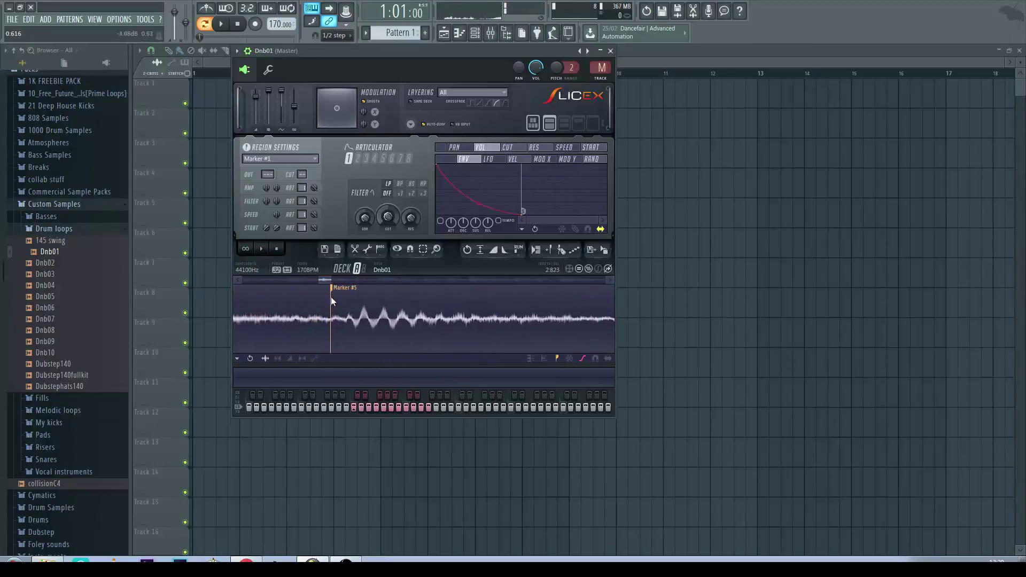
{"action": "mouse_move", "coordinate": [335, 291]}
{"action": "left_mouse_down"}
{"action": "mouse_move", "coordinate": [354, 280]}
{"action": "mouse_move", "coordinate": [323, 287]}
{"action": "mouse_move", "coordinate": [355, 278]}
{"action": "mouse_move", "coordinate": [344, 281]}
{"action": "mouse_move", "coordinate": [438, 286]}
{"action": "mouse_move", "coordinate": [428, 286]}
{"action": "left_mouse_up"}
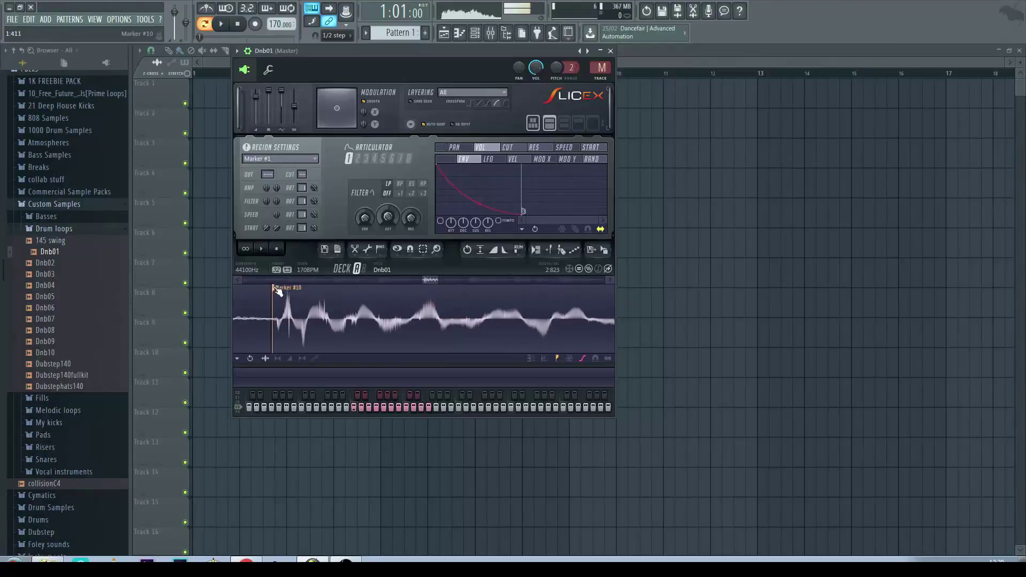
{"action": "left_click_drag", "start_coordinate": [277, 292], "coordinate": [280, 293]}
{"action": "left_click_drag", "start_coordinate": [435, 278], "coordinate": [177, 290]}
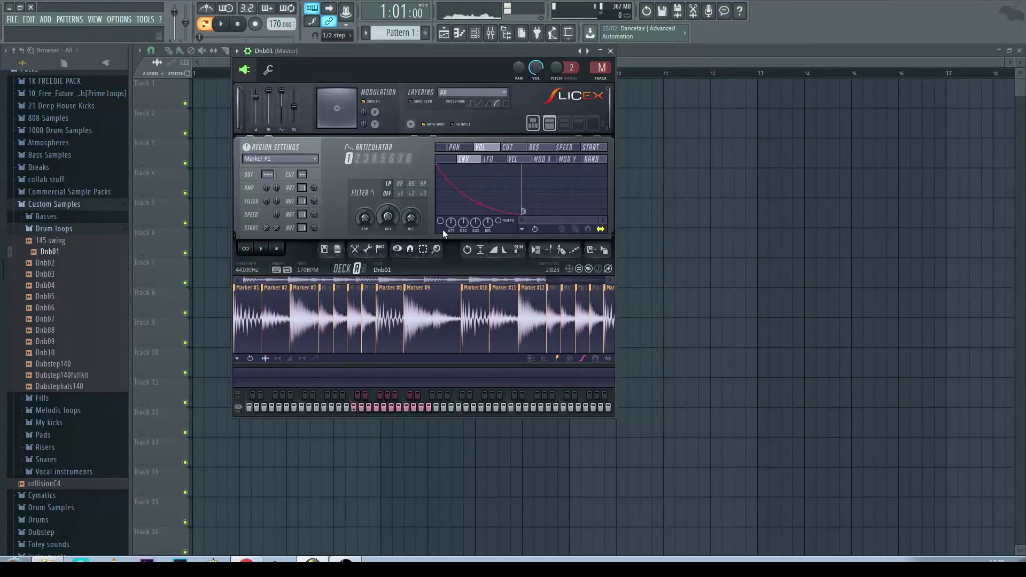
{"action": "left_click", "coordinate": [507, 148]}
{"action": "left_click", "coordinate": [534, 148]}
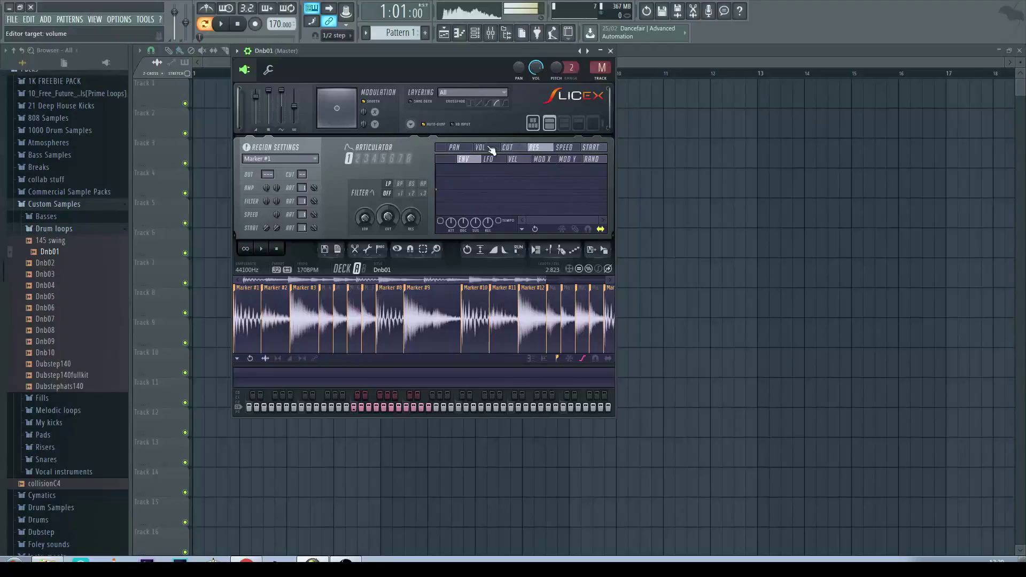
{"action": "left_click", "coordinate": [484, 149]}
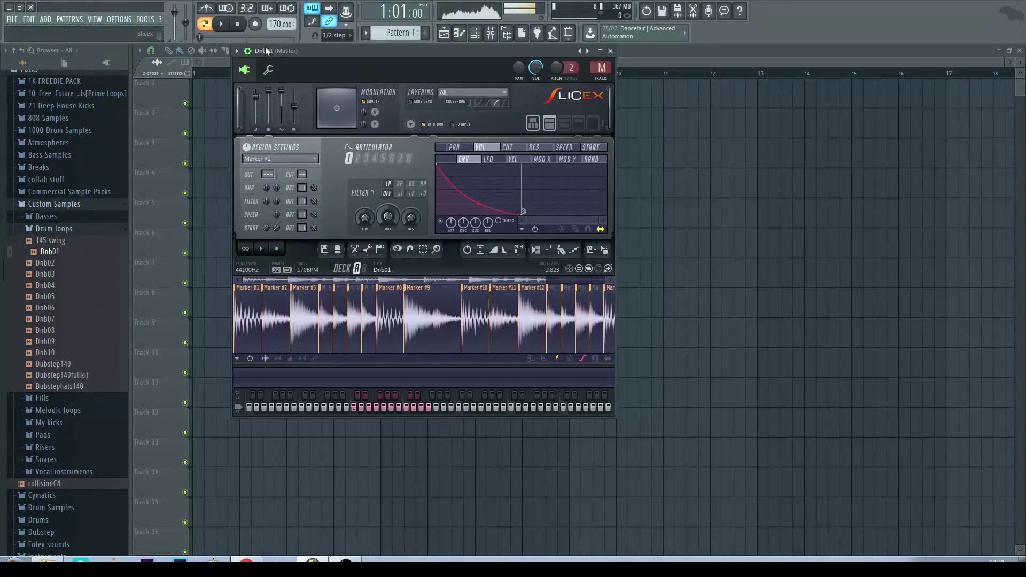
{"action": "left_click", "coordinate": [220, 24]}
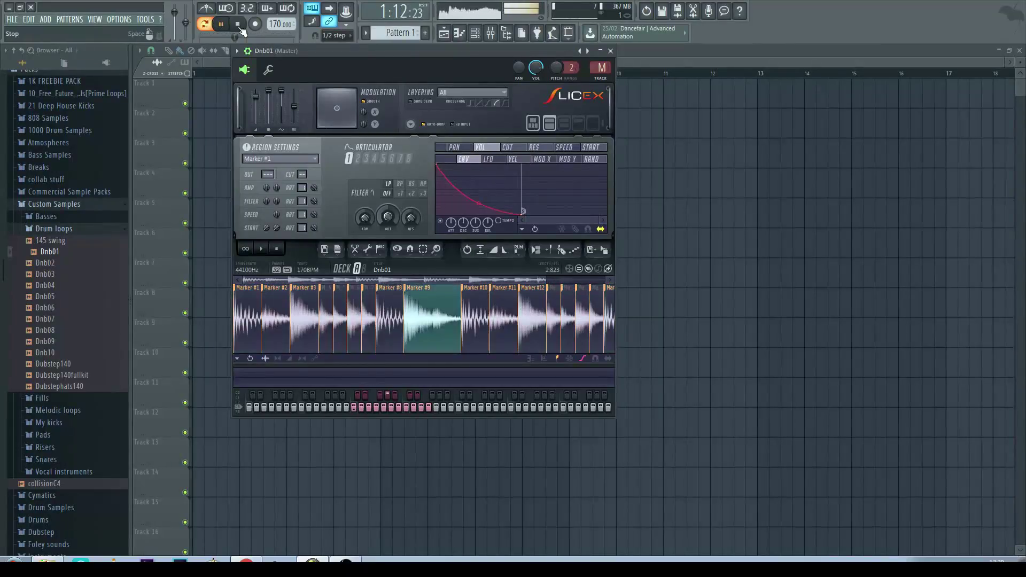
{"action": "left_click", "coordinate": [238, 25]}
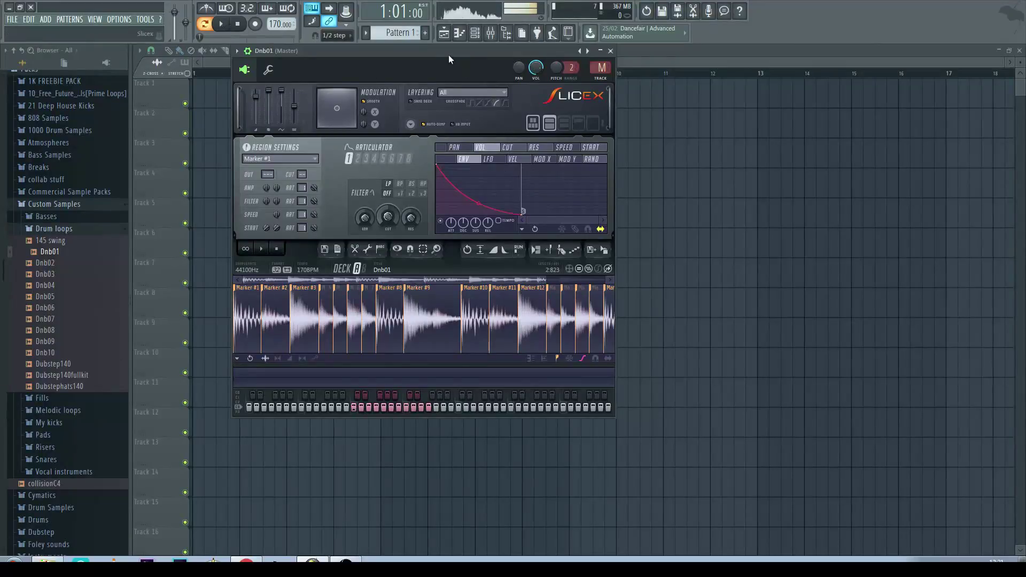
Bend the articulator volume decay while auditioning, settling on 19% point 1-to-2 tension
{"action": "left_click_drag", "start_coordinate": [448, 51], "coordinate": [496, 57]}
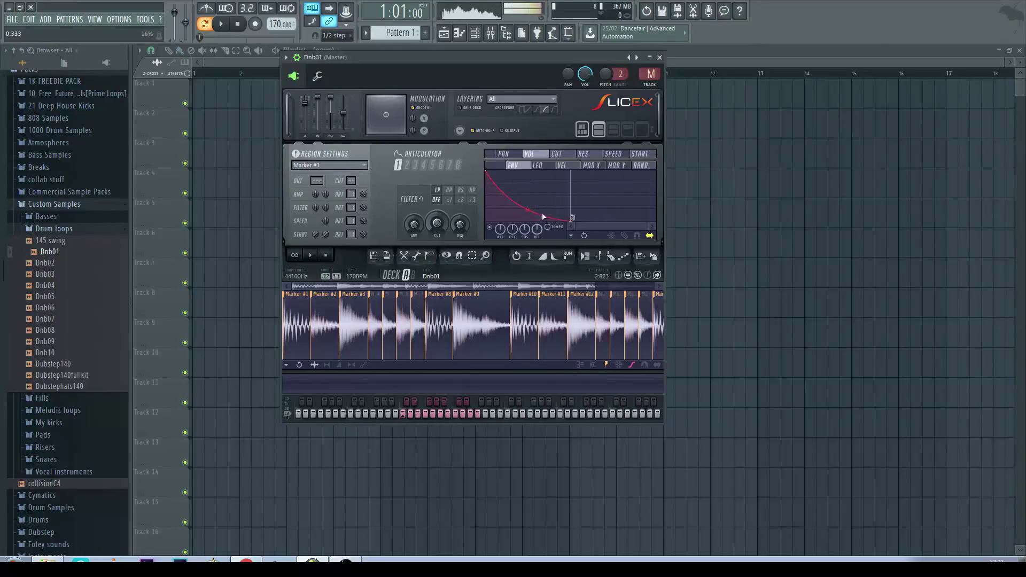
{"action": "left_click_drag", "start_coordinate": [527, 209], "coordinate": [527, 218]}
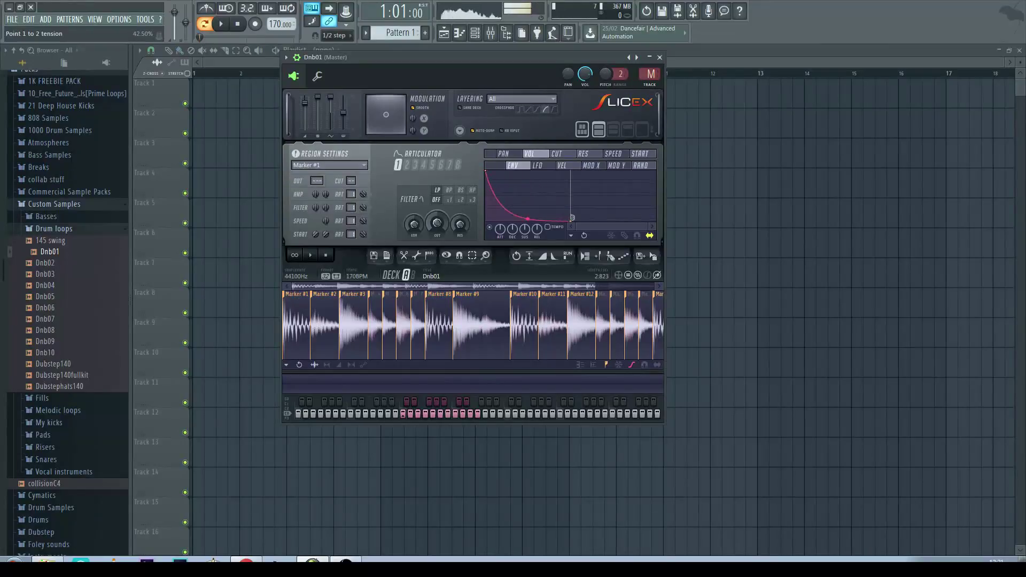
{"action": "left_click", "coordinate": [225, 24]}
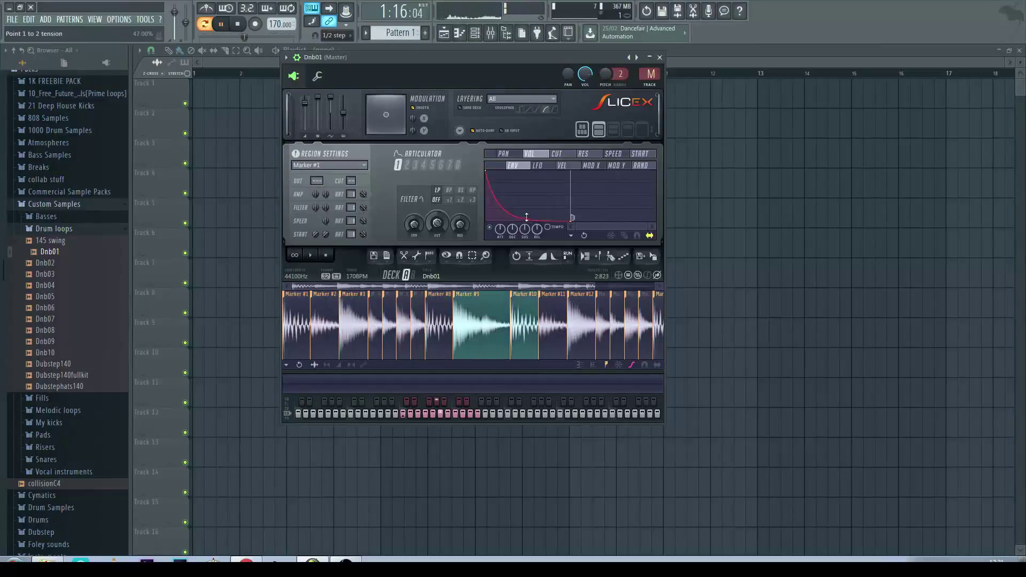
{"action": "mouse_move", "coordinate": [527, 220]}
{"action": "left_mouse_down"}
{"action": "mouse_move", "coordinate": [528, 210]}
{"action": "mouse_move", "coordinate": [528, 239]}
{"action": "left_mouse_up"}
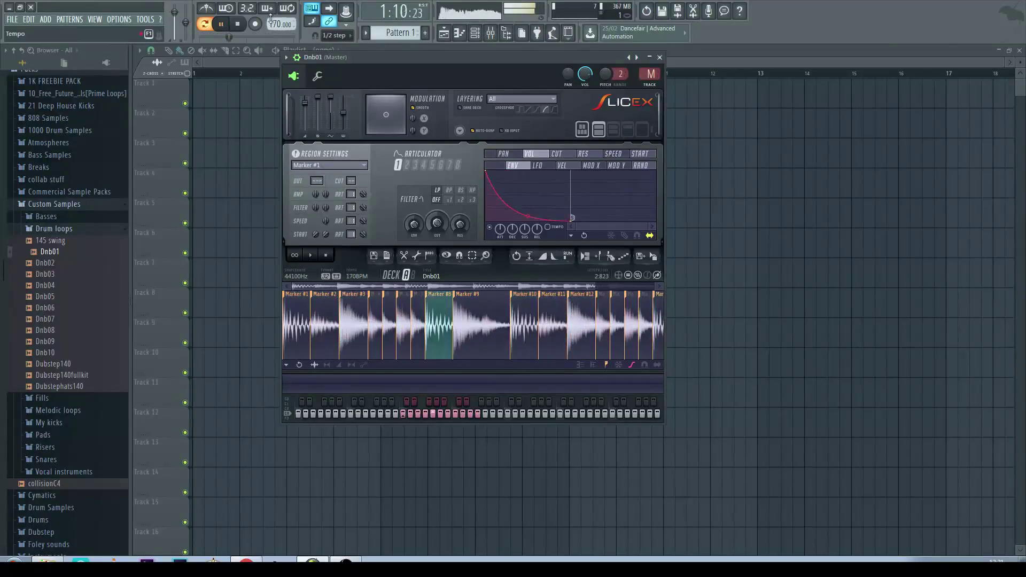
{"action": "left_click", "coordinate": [241, 24]}
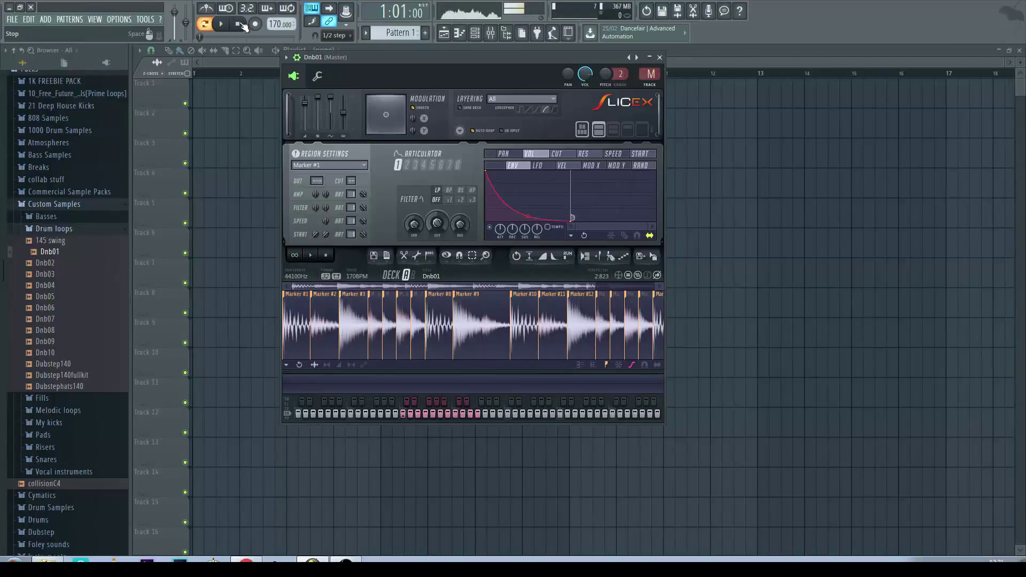
{"action": "mouse_move", "coordinate": [527, 217]}
{"action": "left_mouse_down"}
{"action": "mouse_move", "coordinate": [527, 207]}
{"action": "mouse_move", "coordinate": [512, 238]}
{"action": "mouse_move", "coordinate": [518, 232]}
{"action": "left_mouse_up"}
Drag the volume envelope points into a near-straight fade from full level to silence
{"action": "right_click", "coordinate": [518, 232]}
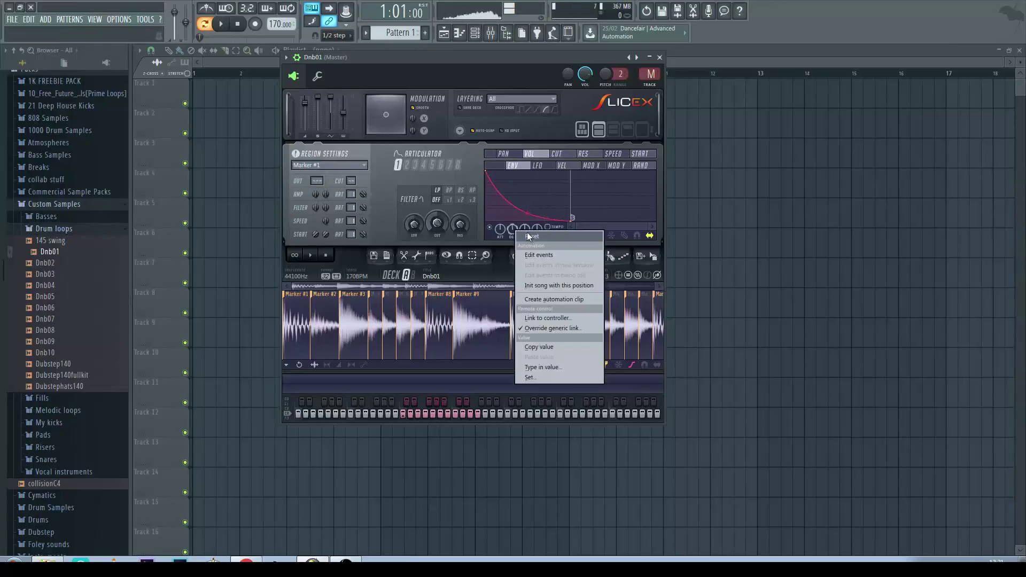
{"action": "key", "text": "Escape"}
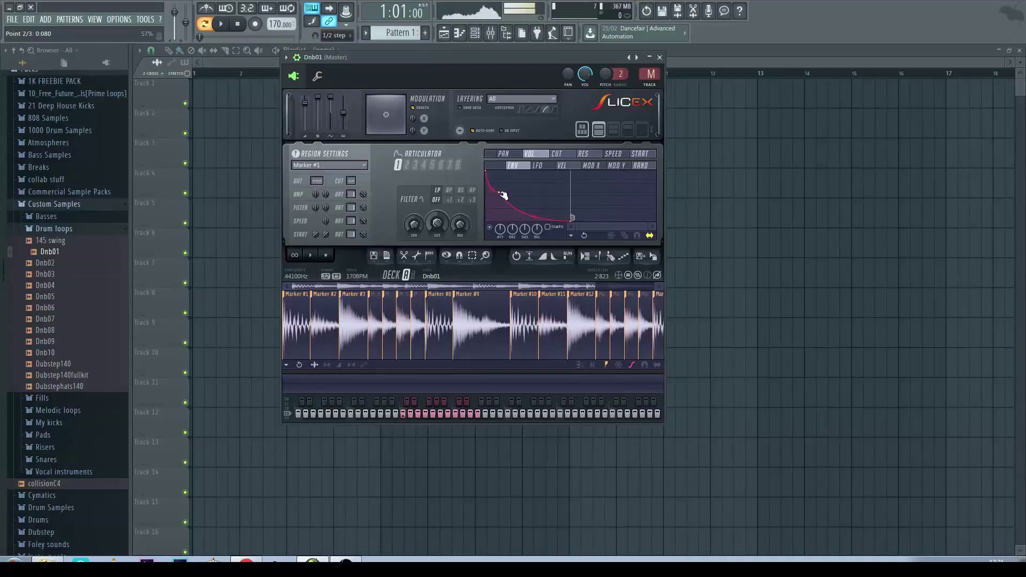
{"action": "left_click_drag", "start_coordinate": [502, 198], "coordinate": [505, 208]}
{"action": "right_click", "coordinate": [531, 193]}
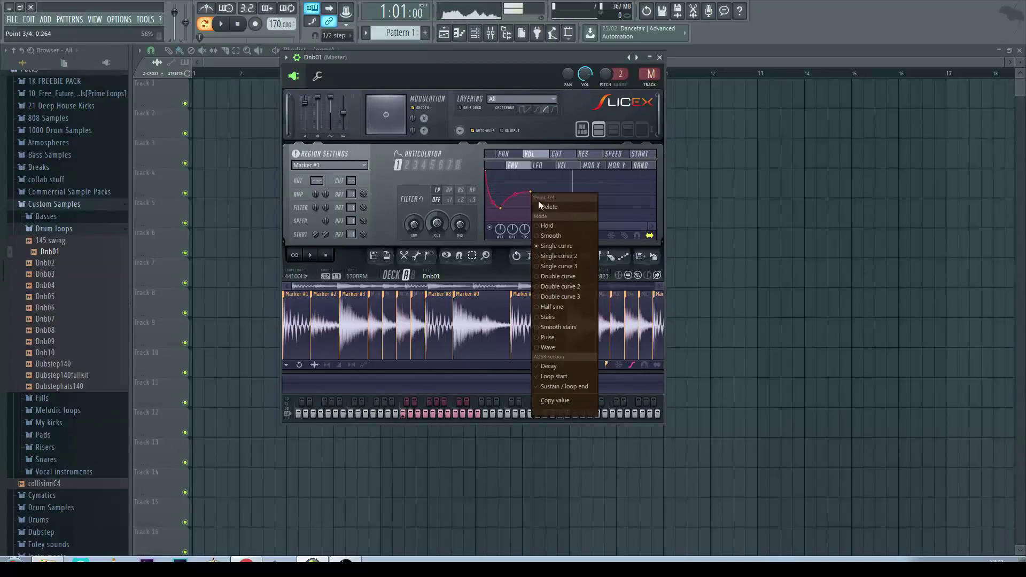
{"action": "left_click", "coordinate": [533, 169]}
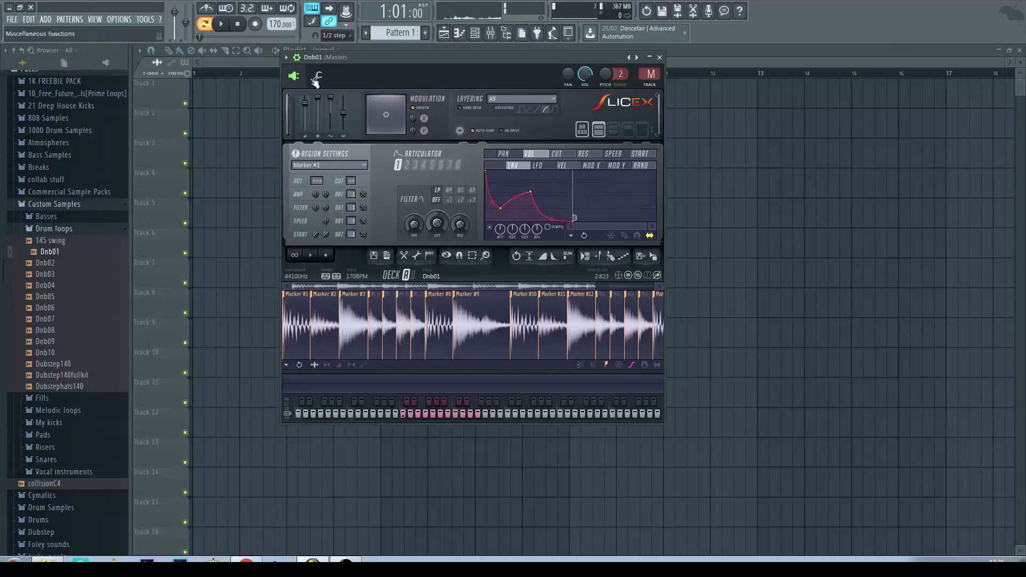
Play and stop the chopped Dnb01 drum loop to audition the new envelope
{"action": "left_click", "coordinate": [221, 24]}
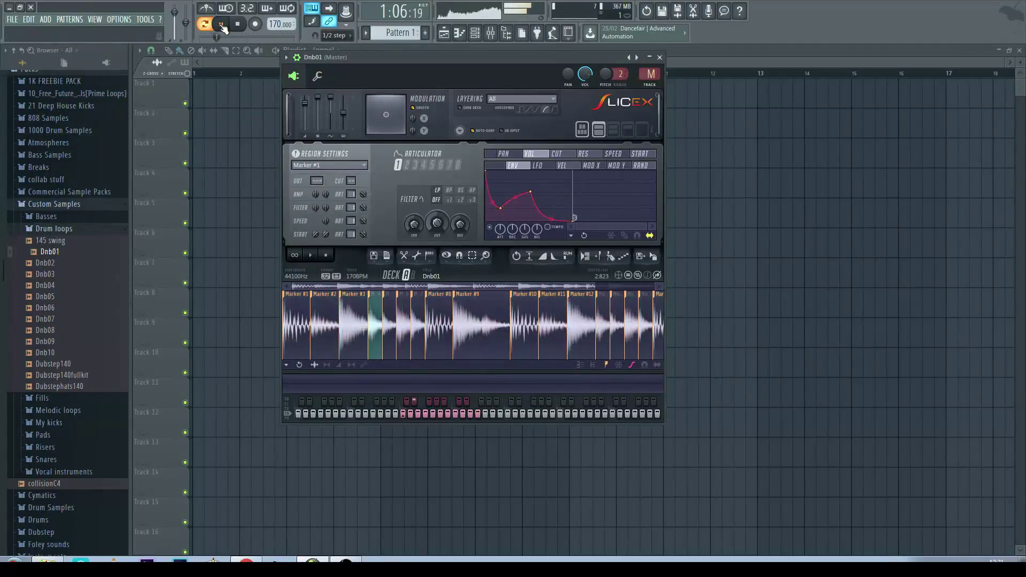
{"action": "left_click", "coordinate": [238, 24]}
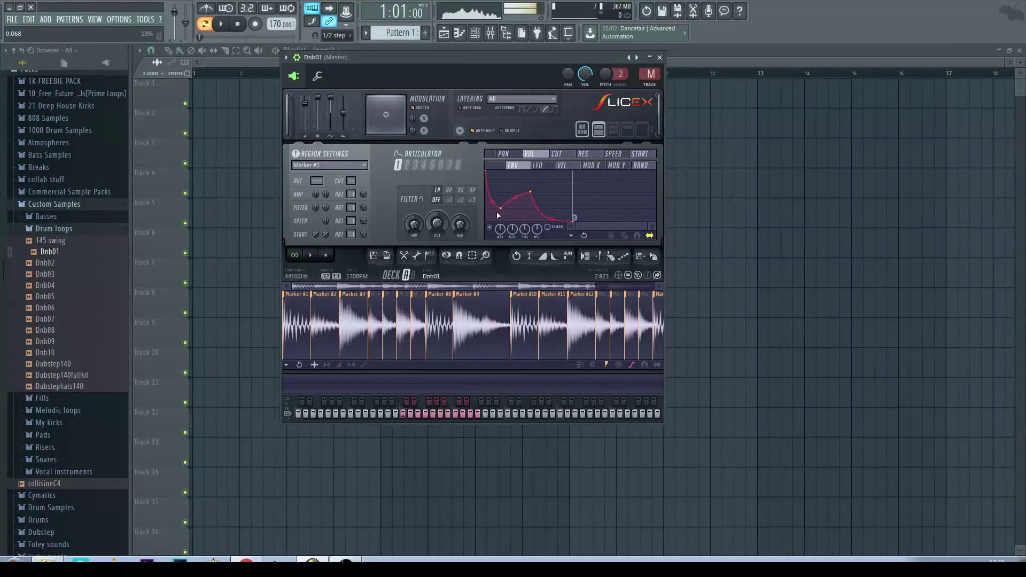
{"action": "left_click_drag", "start_coordinate": [476, 58], "coordinate": [516, 81]}
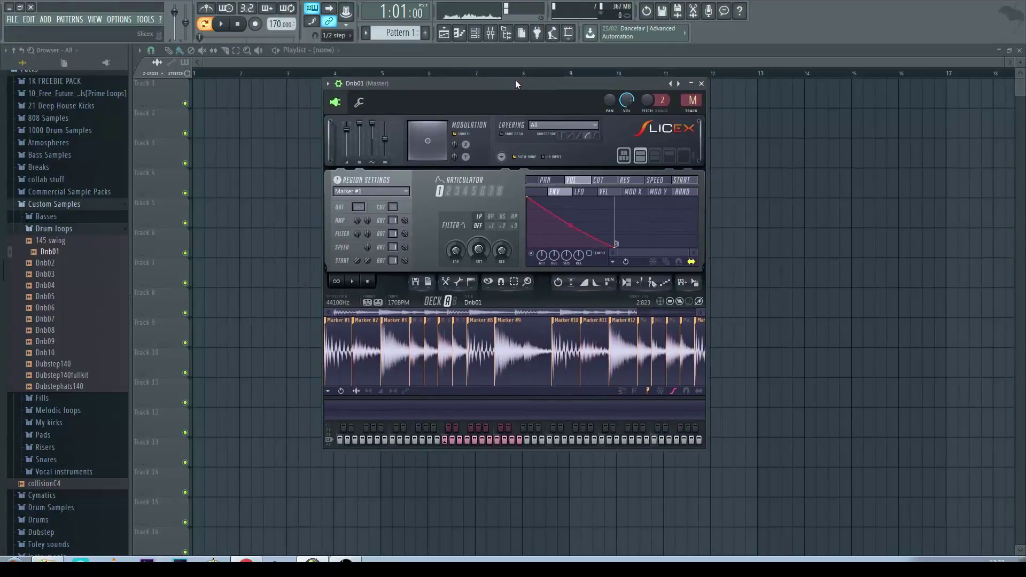
Collapse Drum loops and Custom Samples, and expand Cymatics > POPS Vocal Loops
{"action": "left_click", "coordinate": [60, 228]}
{"action": "left_click", "coordinate": [75, 207]}
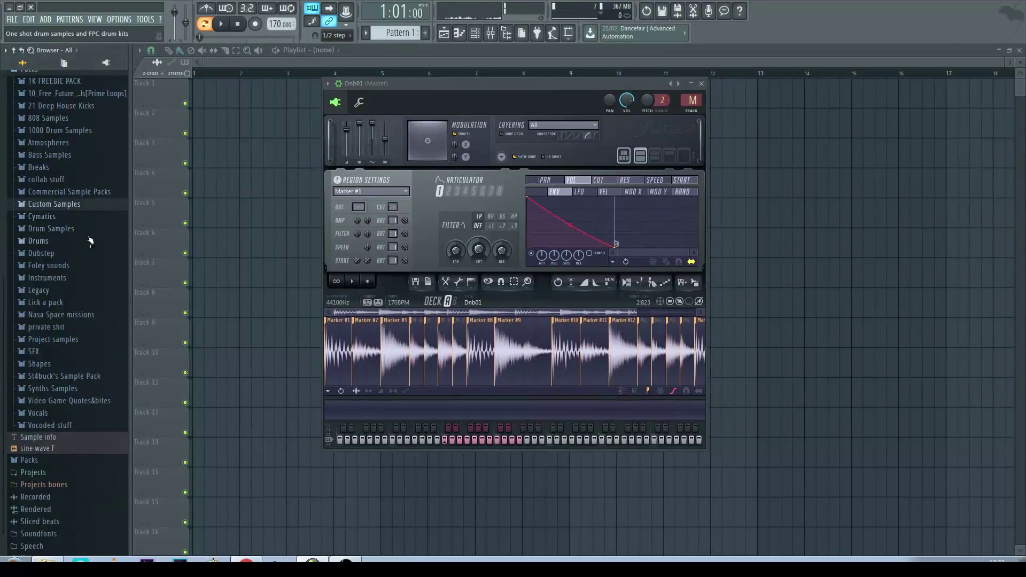
{"action": "left_click", "coordinate": [60, 217]}
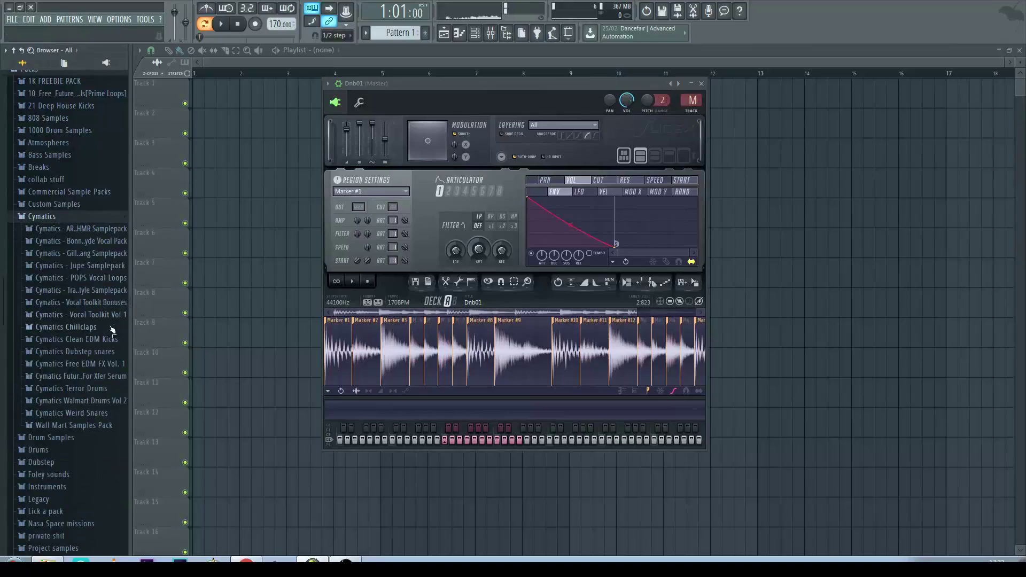
{"action": "left_click", "coordinate": [114, 278]}
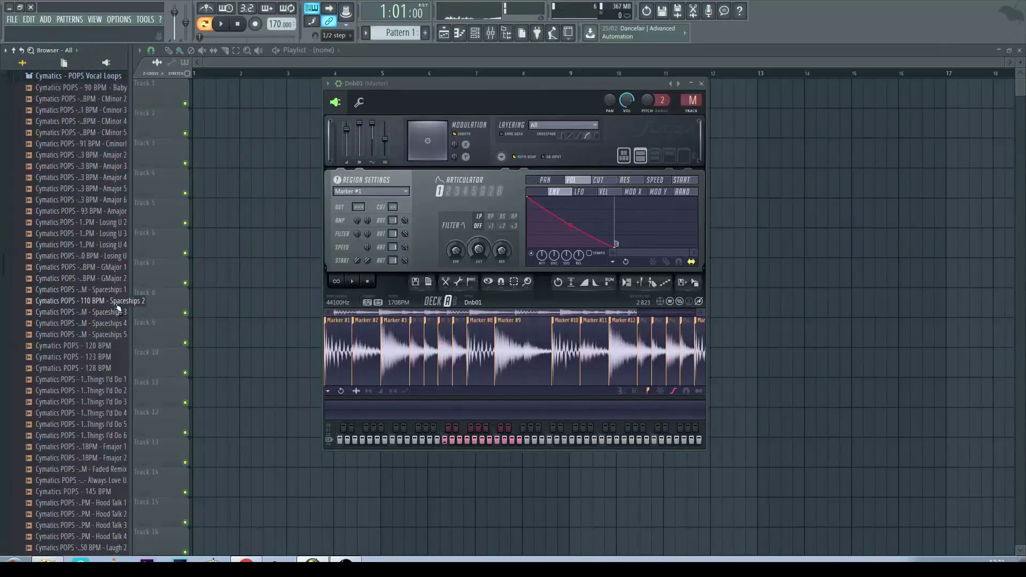
{"action": "scroll", "coordinate": [114, 303], "scroll_direction": "up", "scroll_amount": 2}
Preview the 93 BPM Amajor vocal loops, ending on Amajor 4
{"action": "left_click", "coordinate": [110, 236]}
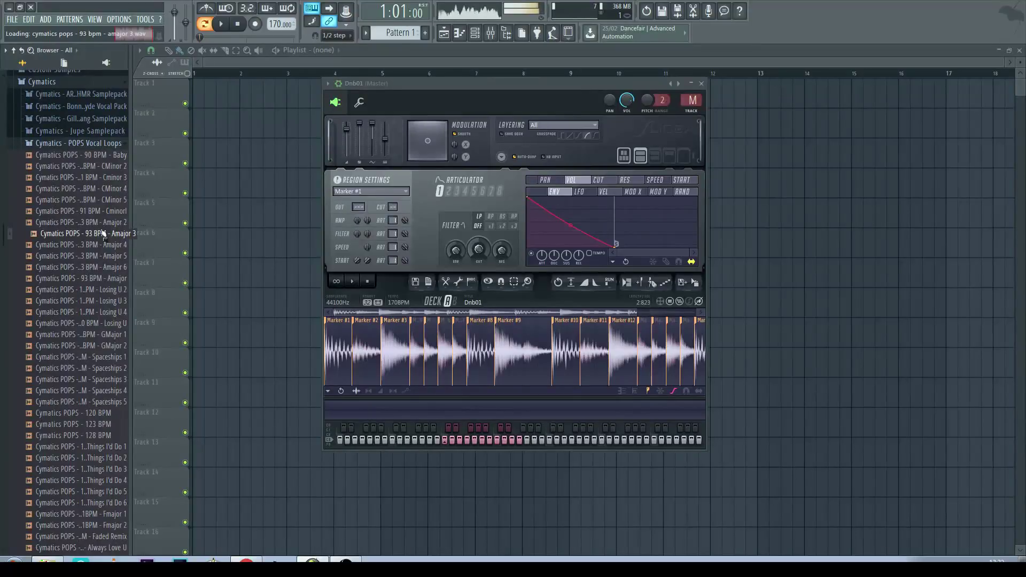
{"action": "key", "text": "Up"}
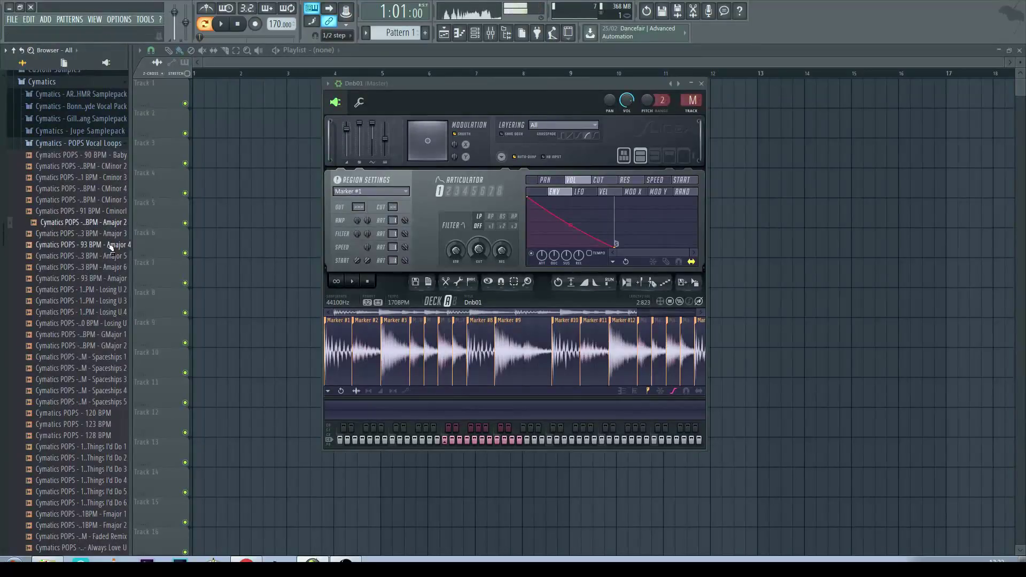
{"action": "left_click", "coordinate": [110, 245]}
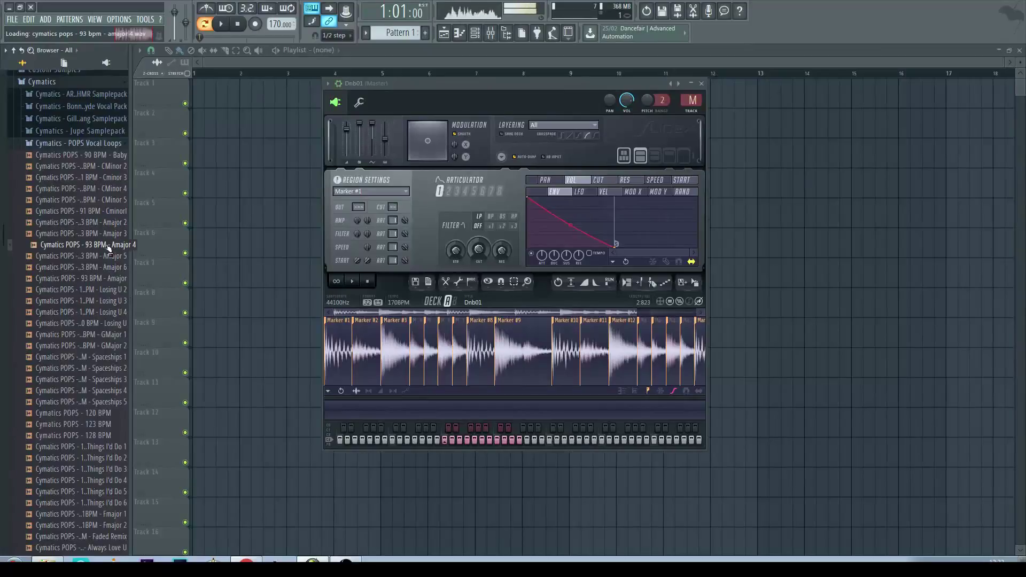
Replace Dnb01 in SliceX with the Amajor 4 vocal loop, audition it, and set tempo to 93 BPM
{"action": "left_click_drag", "start_coordinate": [111, 249], "coordinate": [459, 352]}
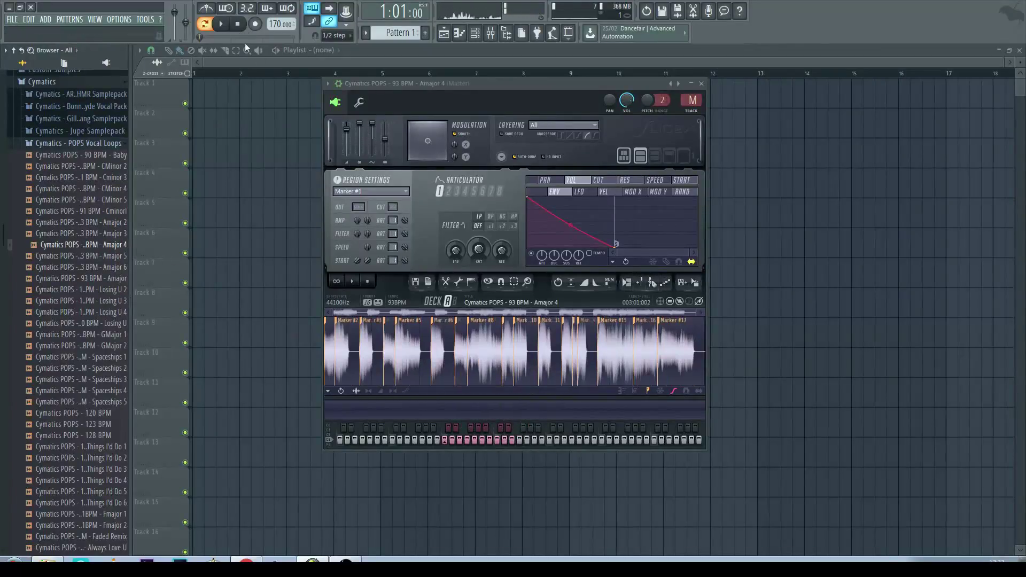
{"action": "left_click_drag", "start_coordinate": [450, 83], "coordinate": [406, 75]}
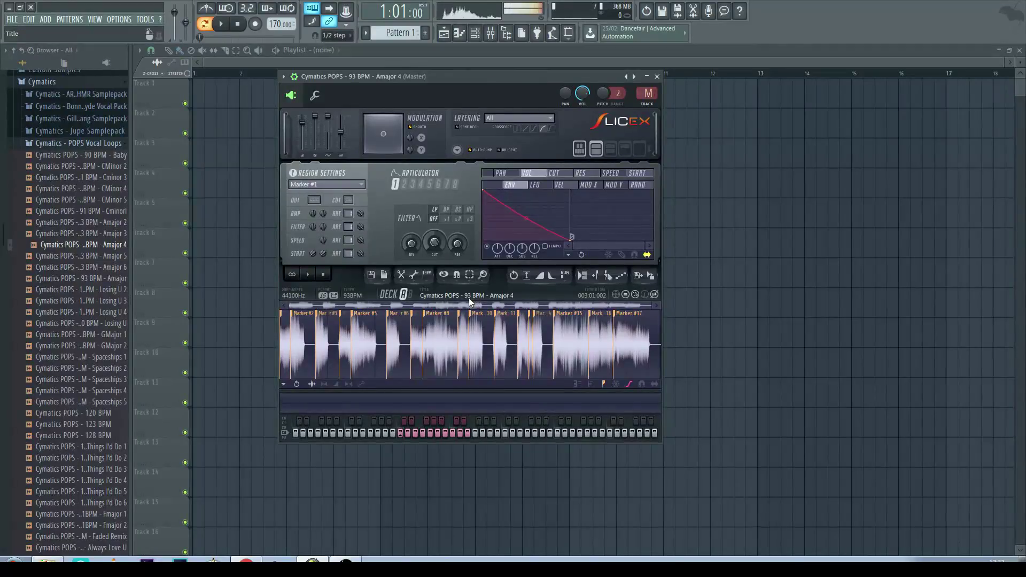
{"action": "left_click", "coordinate": [227, 31]}
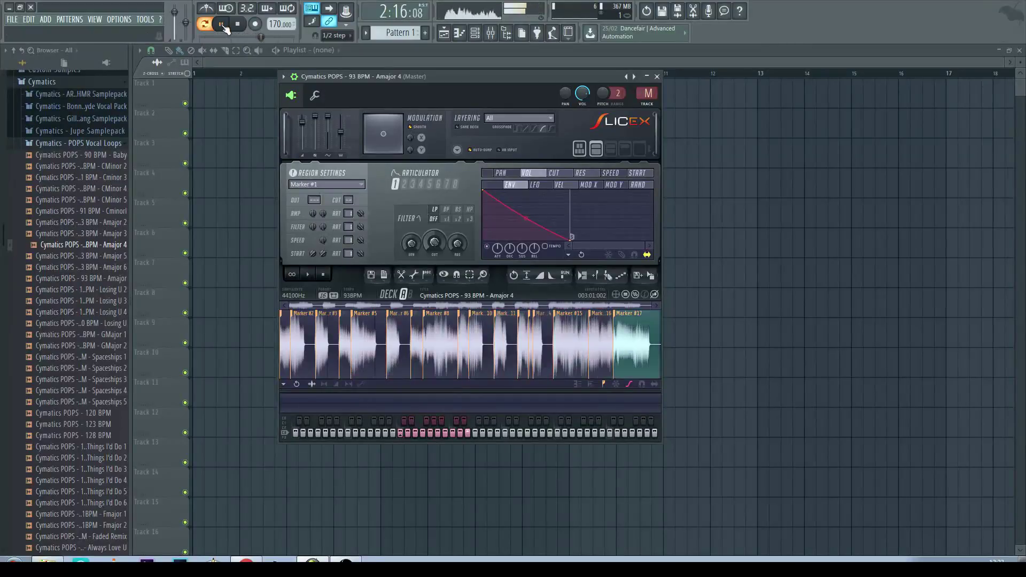
{"action": "left_click", "coordinate": [239, 27]}
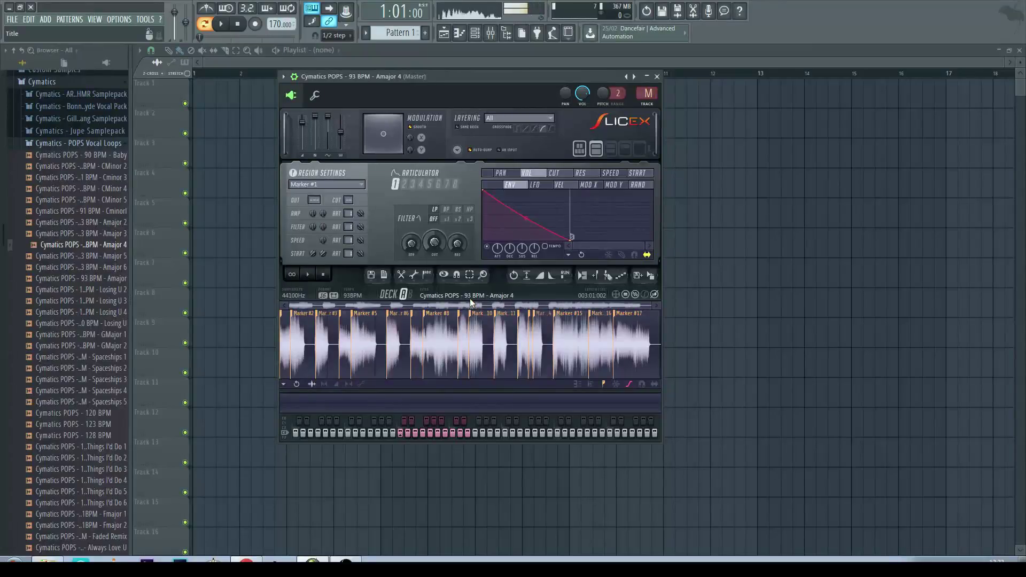
{"action": "left_click_drag", "start_coordinate": [280, 24], "coordinate": [281, 33]}
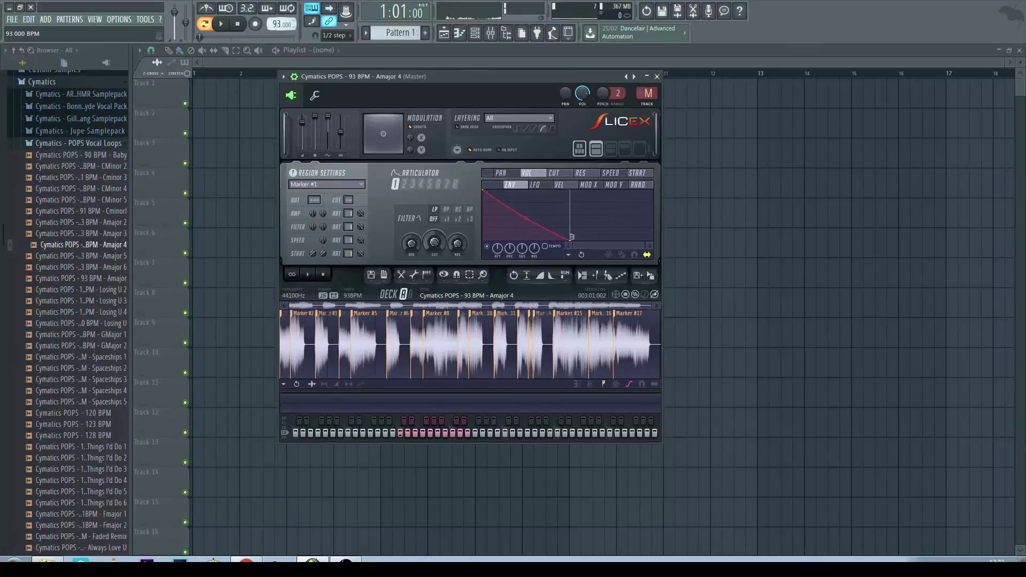
Curve the vocal slices' volume decay concave while auditioning, steepening point 1-to-2 tension to 40.50%
{"action": "left_click", "coordinate": [222, 26]}
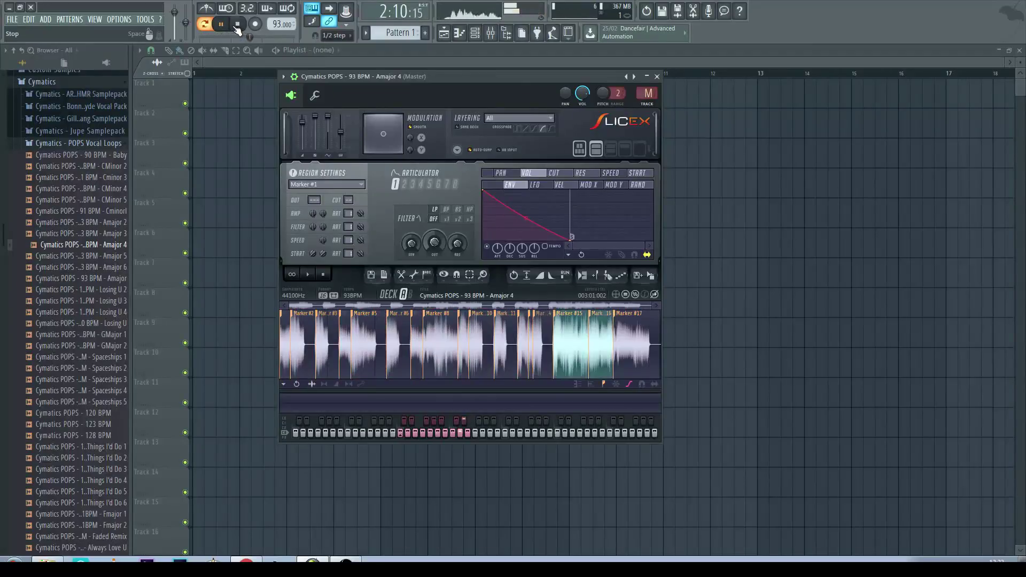
{"action": "left_click", "coordinate": [237, 24]}
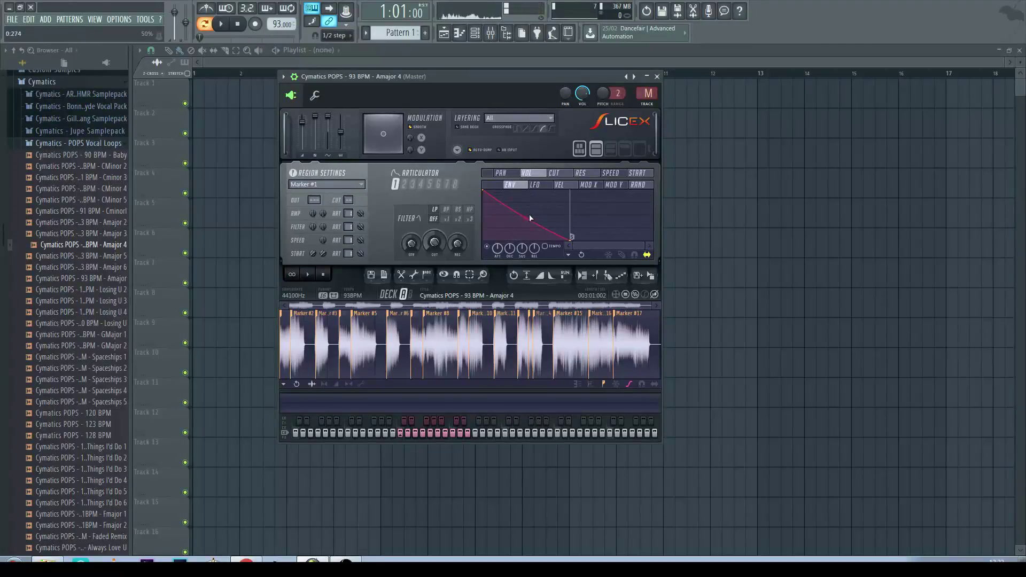
{"action": "left_click_drag", "start_coordinate": [530, 218], "coordinate": [520, 234]}
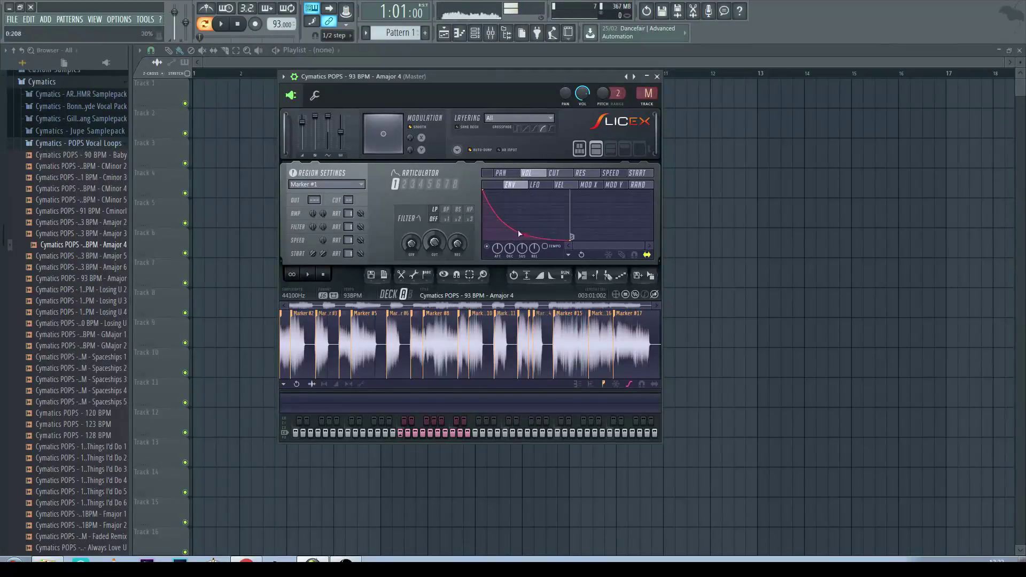
{"action": "left_click", "coordinate": [222, 24]}
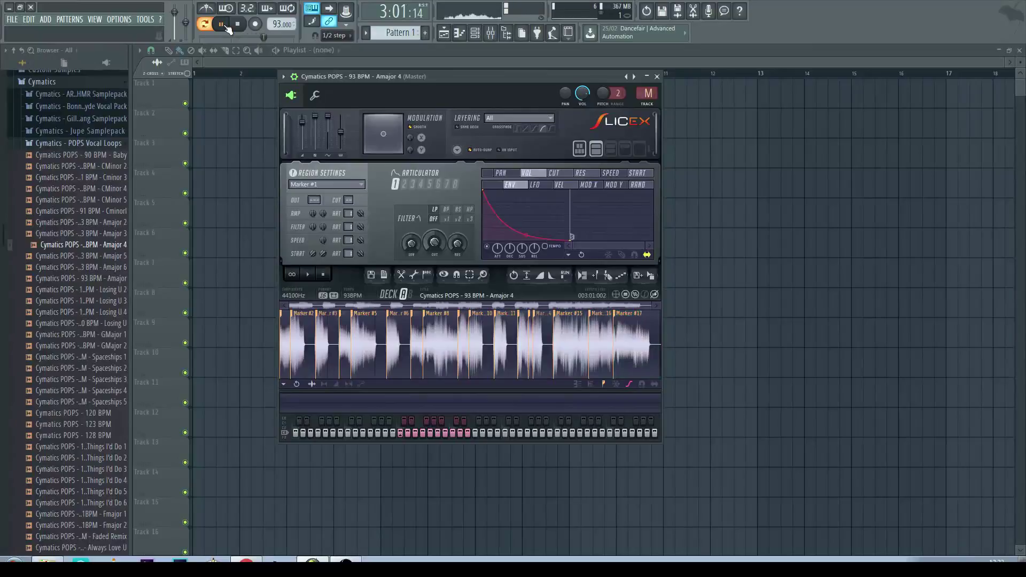
{"action": "left_click", "coordinate": [237, 24]}
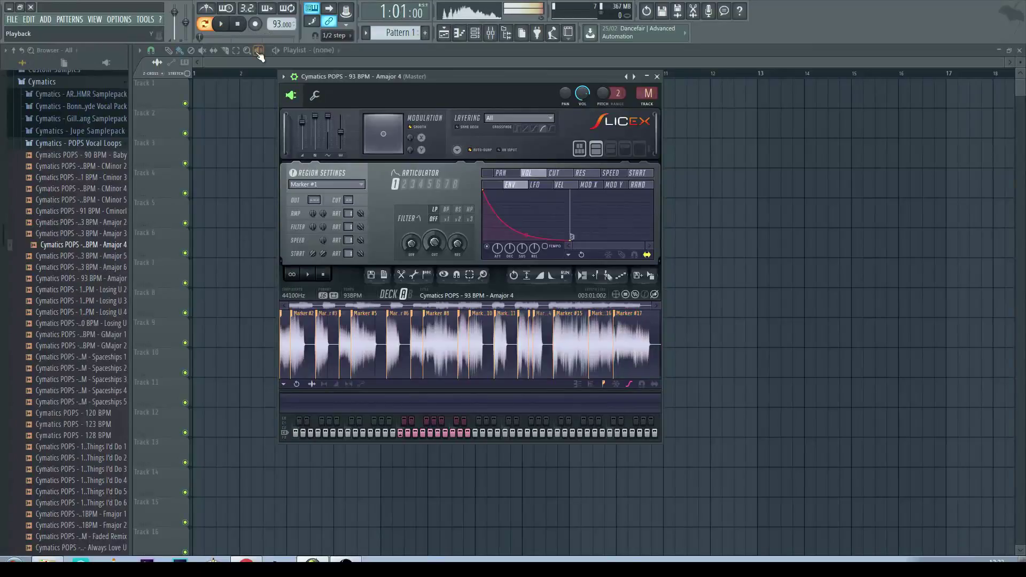
{"action": "left_click_drag", "start_coordinate": [436, 78], "coordinate": [506, 84]}
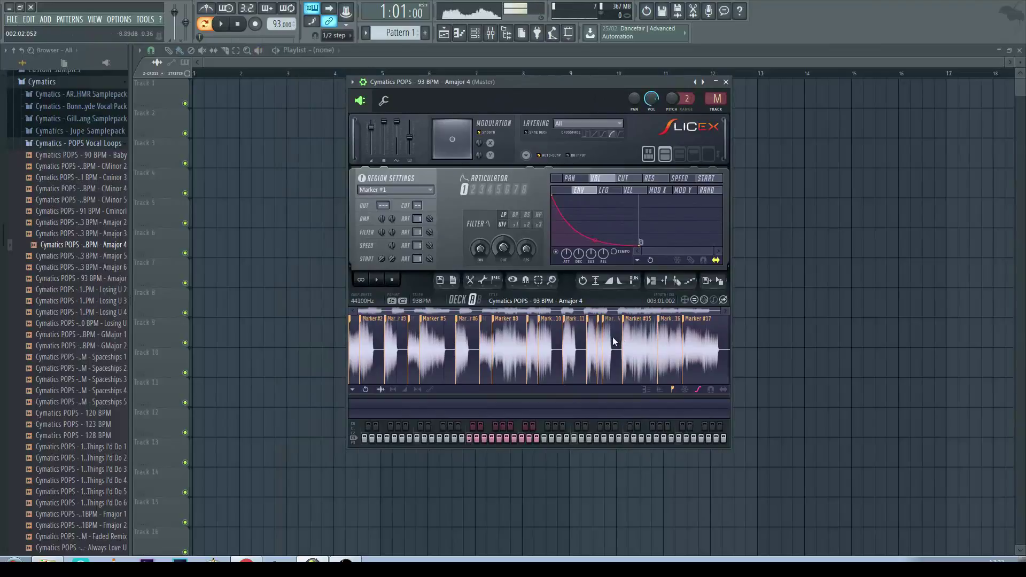
{"action": "left_click_drag", "start_coordinate": [594, 241], "coordinate": [595, 233]}
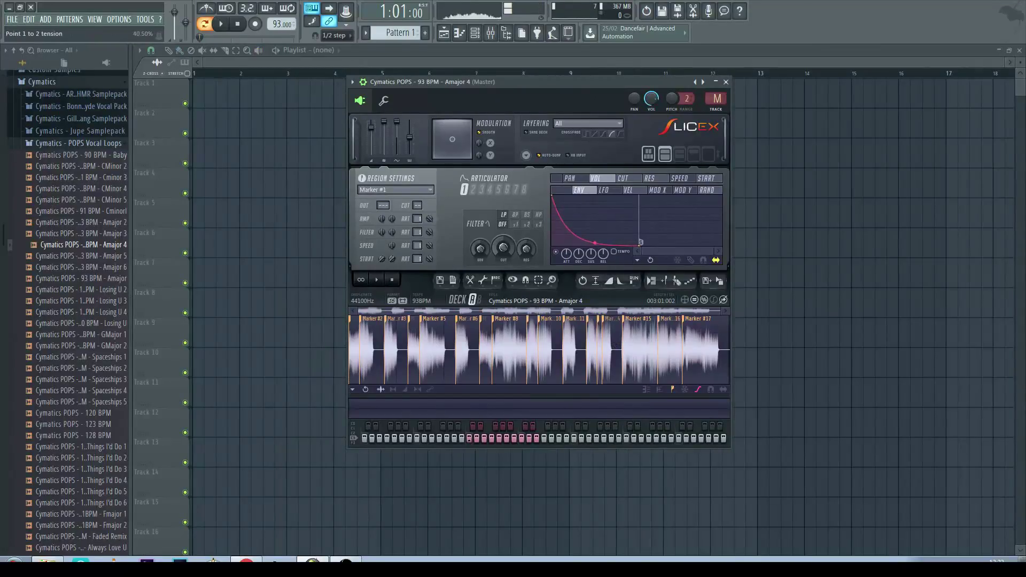